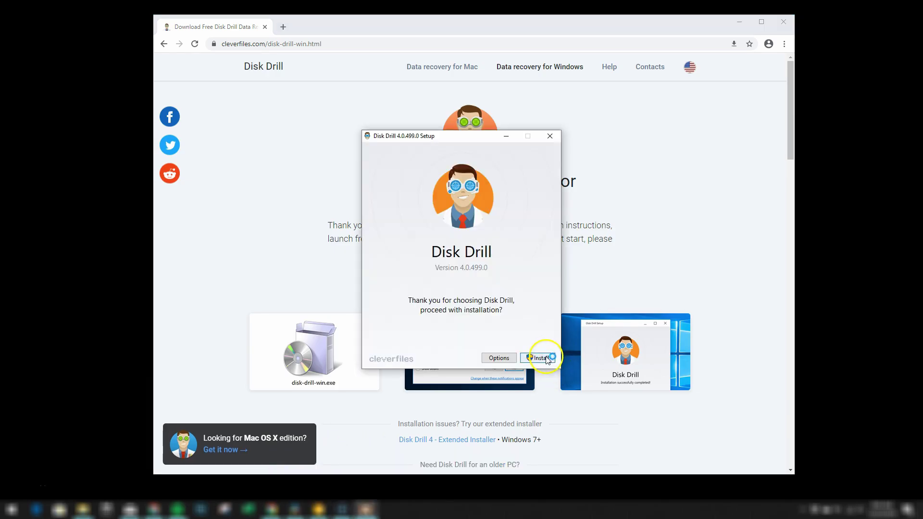
# - Install and launch Disk Drill, with data protection turned on during the welcome setup
pyautogui.click(546, 358)
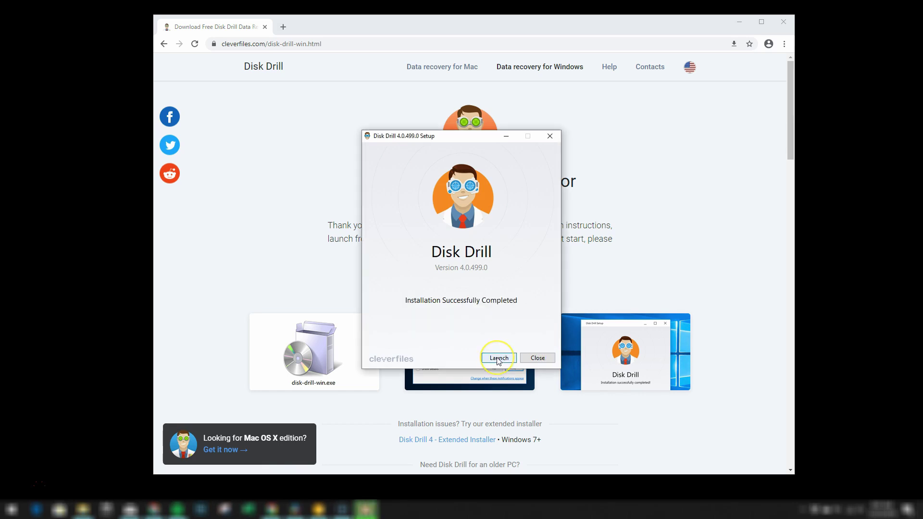
pyautogui.click(499, 358)
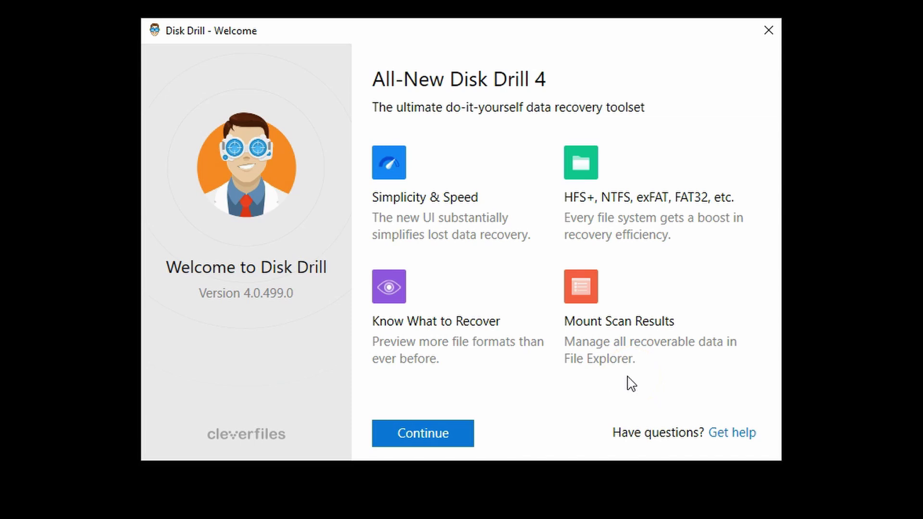
pyautogui.click(447, 438)
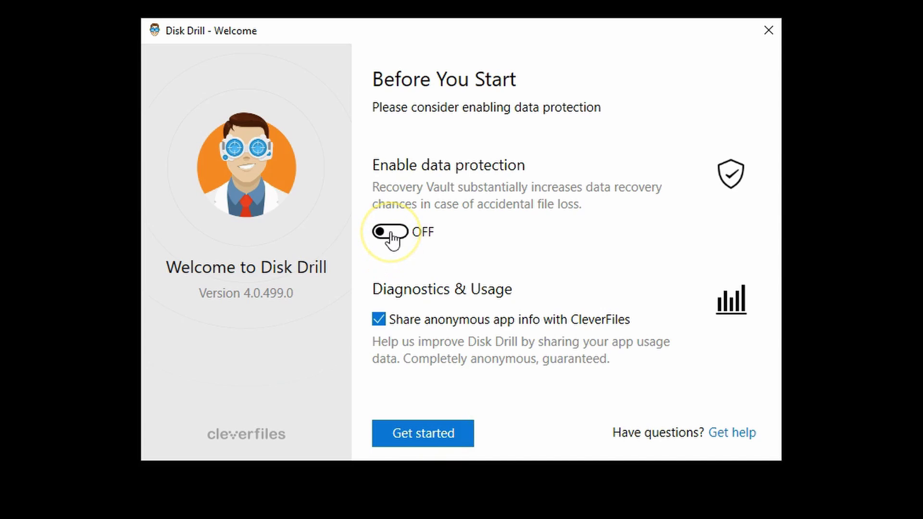
pyautogui.click(393, 234)
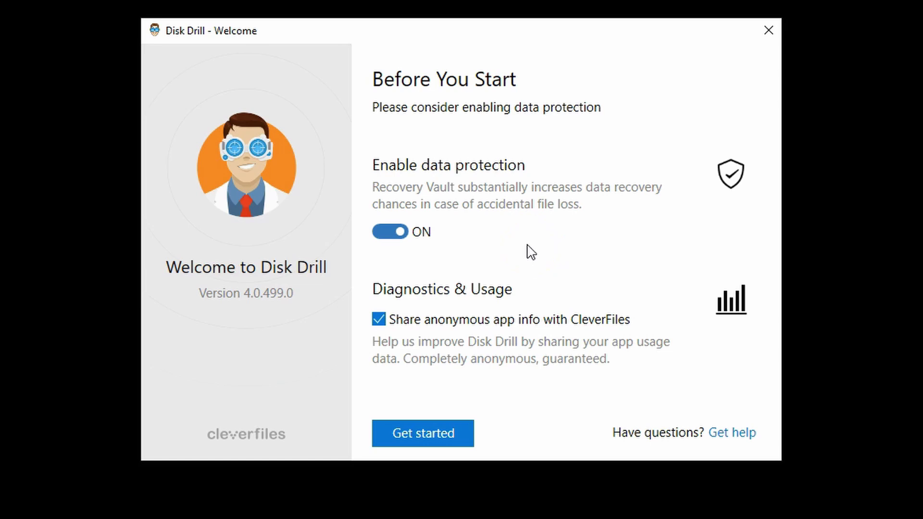
pyautogui.click(430, 438)
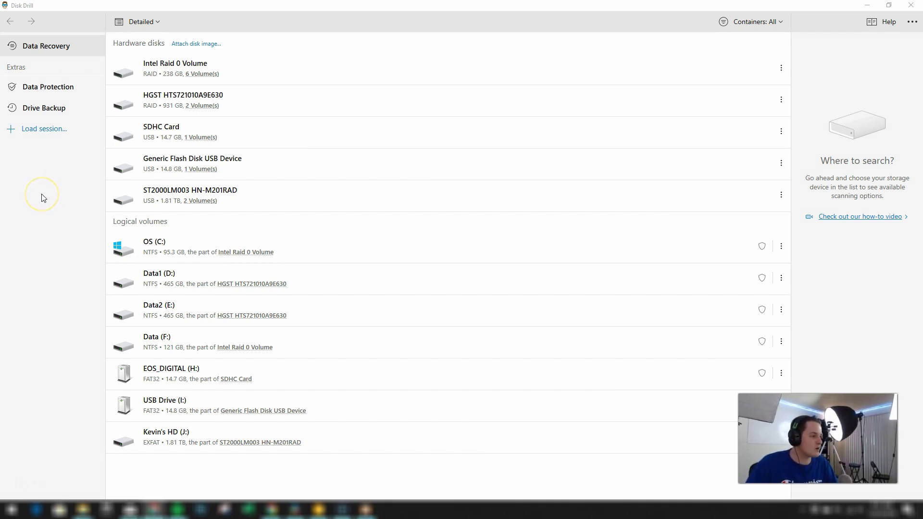
# - Select the 14.8 GB Generic Flash Disk USB Device as the recovery target
pyautogui.click(312, 165)
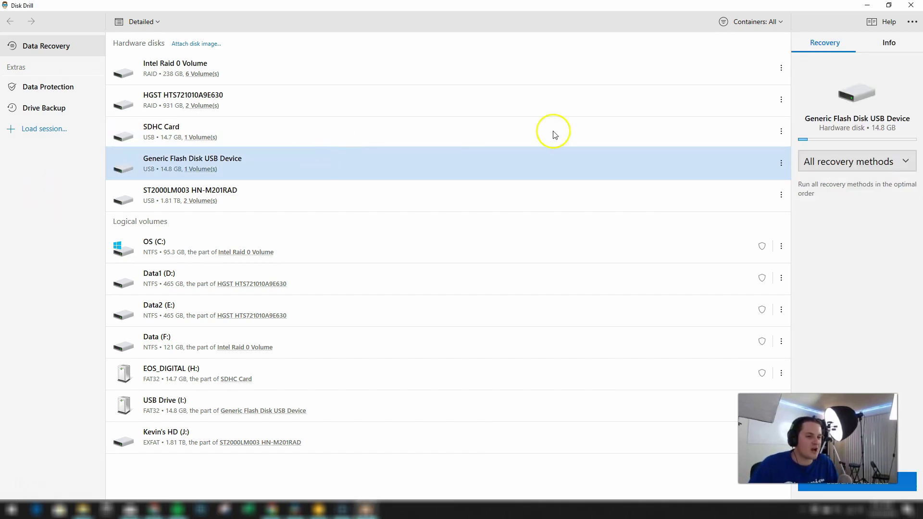
# - Keep All recovery methods for the flash drive and view its device Info tab
pyautogui.click(883, 164)
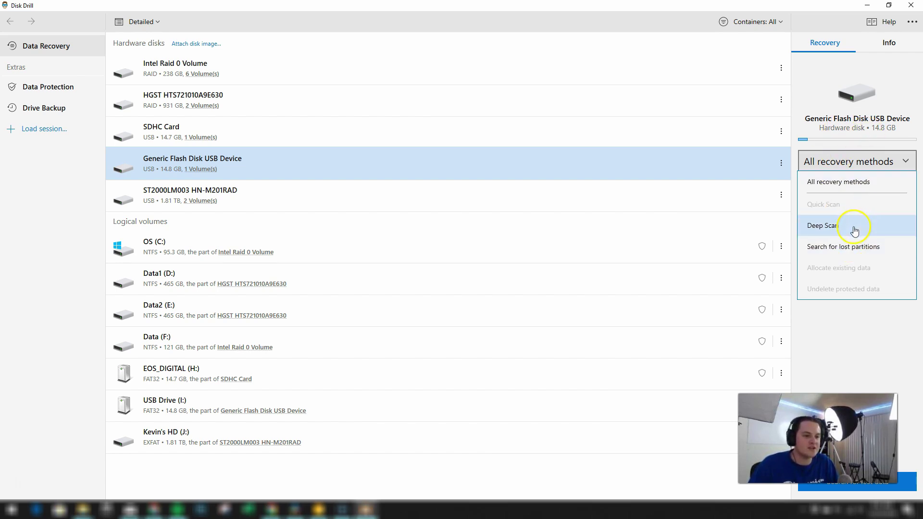
pyautogui.click(872, 322)
pyautogui.click(887, 44)
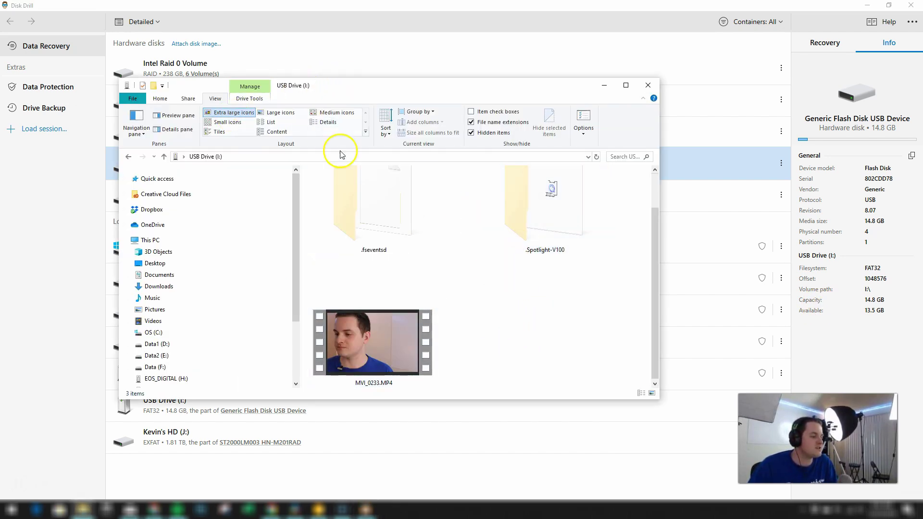
# - Select the MVI_0233.MP4 video in the USB Drive (I:) folder
pyautogui.click(395, 331)
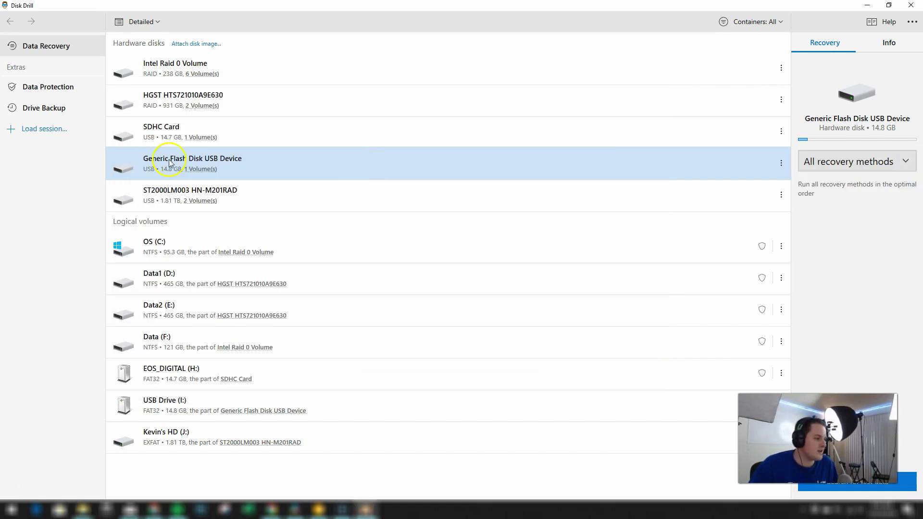
# - Start a Deep Scan of the Generic Flash Disk USB Device for lost data
pyautogui.click(834, 166)
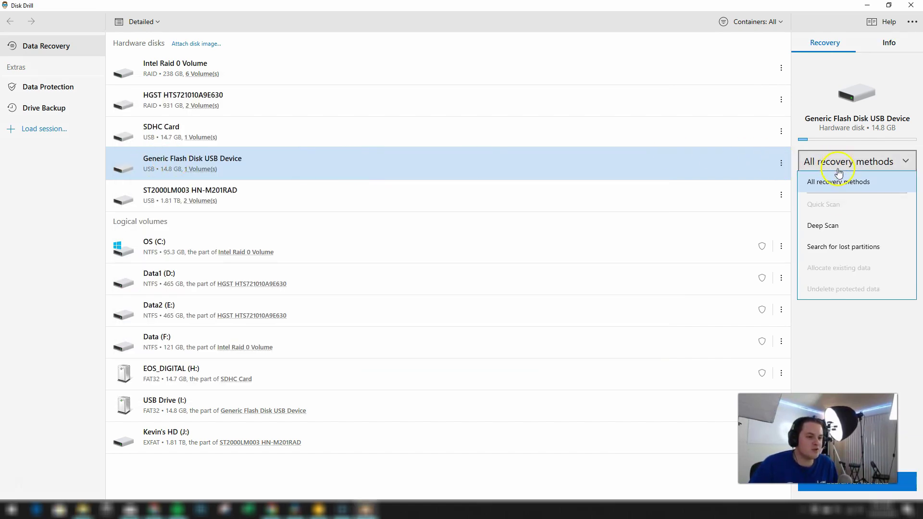
pyautogui.click(842, 231)
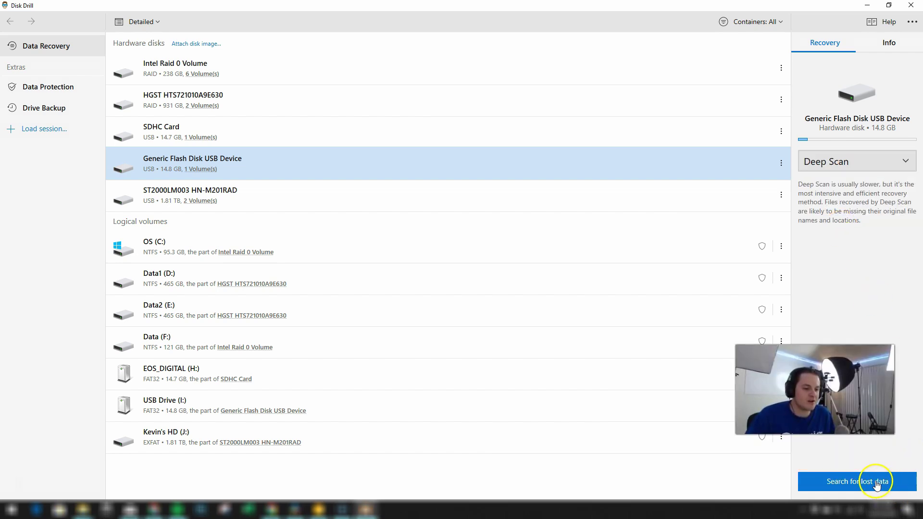
pyautogui.click(849, 487)
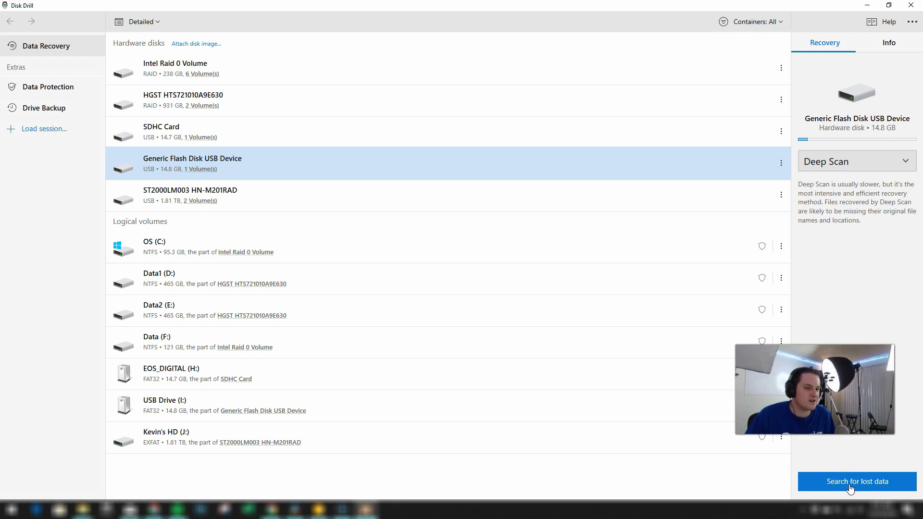
# - Close the found-items popup and select all three items on USB Drive (I:)
pyautogui.click(785, 255)
pyautogui.click(415, 134)
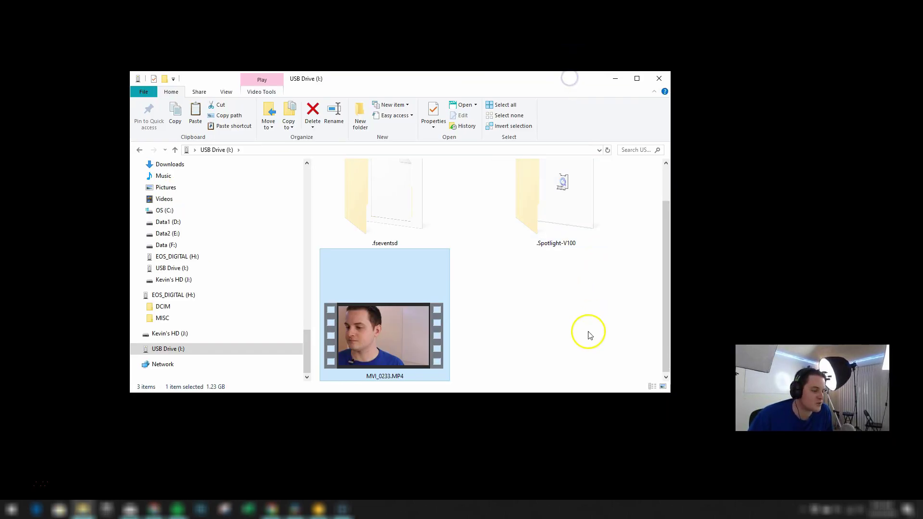
pyautogui.moveTo(607, 358); pyautogui.dragTo(373, 192)
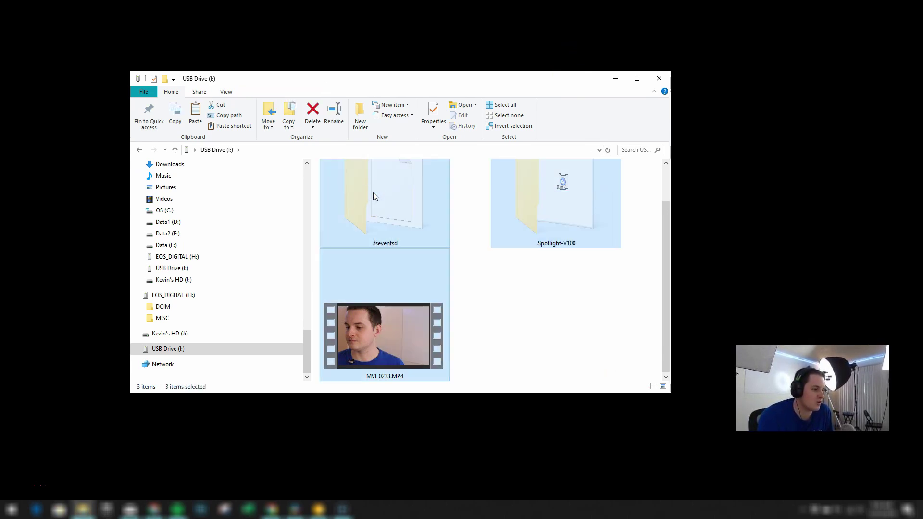
# - Permanently delete the three selected items from USB Drive (I:), confirming with Yes
pyautogui.press('Delete')
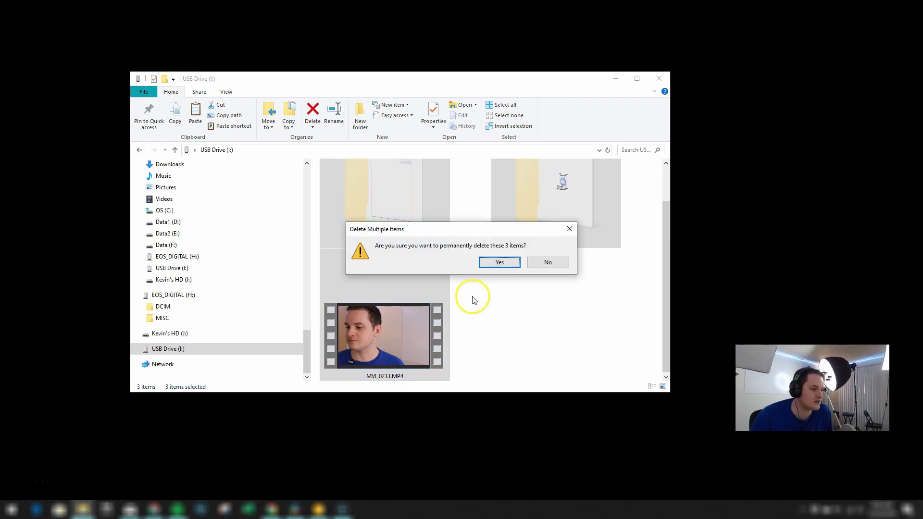
pyautogui.click(499, 263)
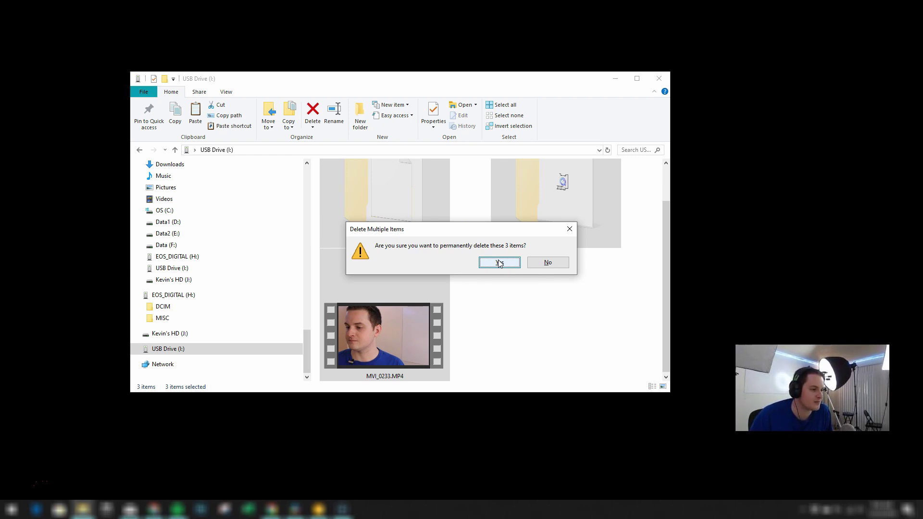
pyautogui.click(671, 143)
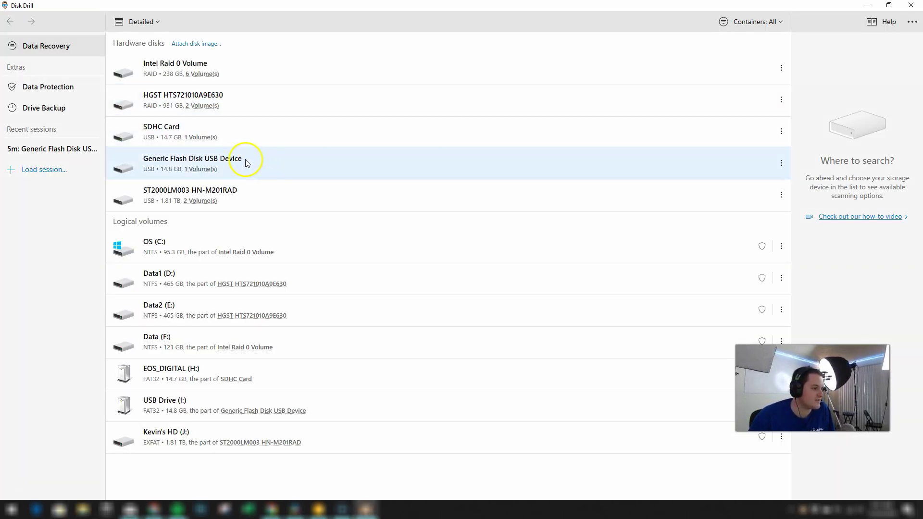
# - Deep-scan the Generic Flash Disk USB Device again, review the 78 found files, and recover all
pyautogui.click(243, 164)
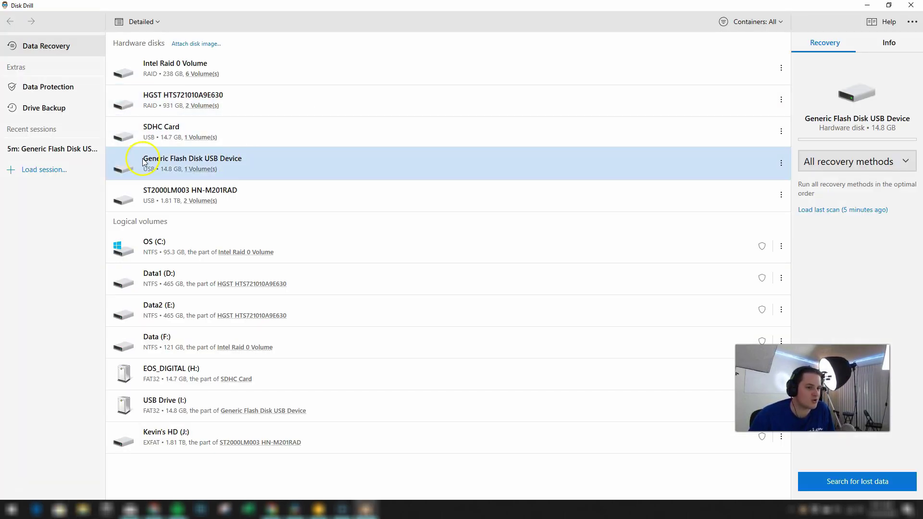
pyautogui.click(889, 52)
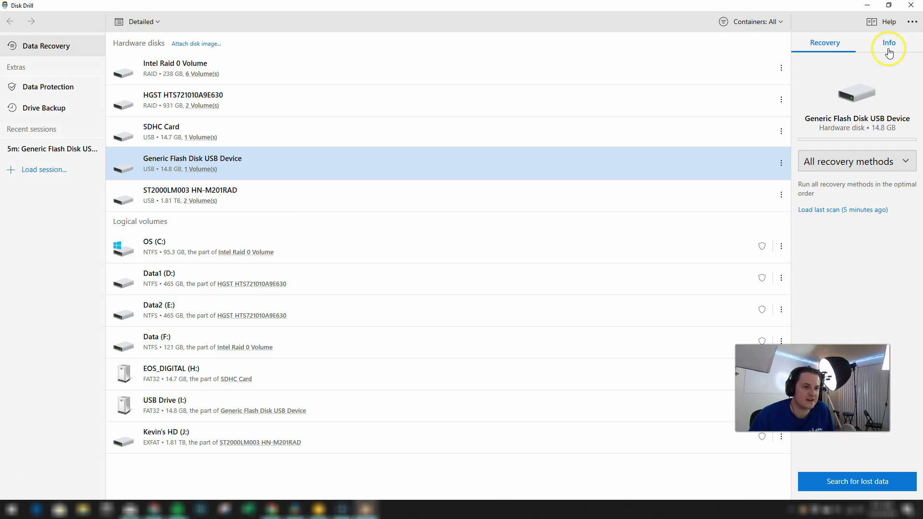
pyautogui.click(853, 167)
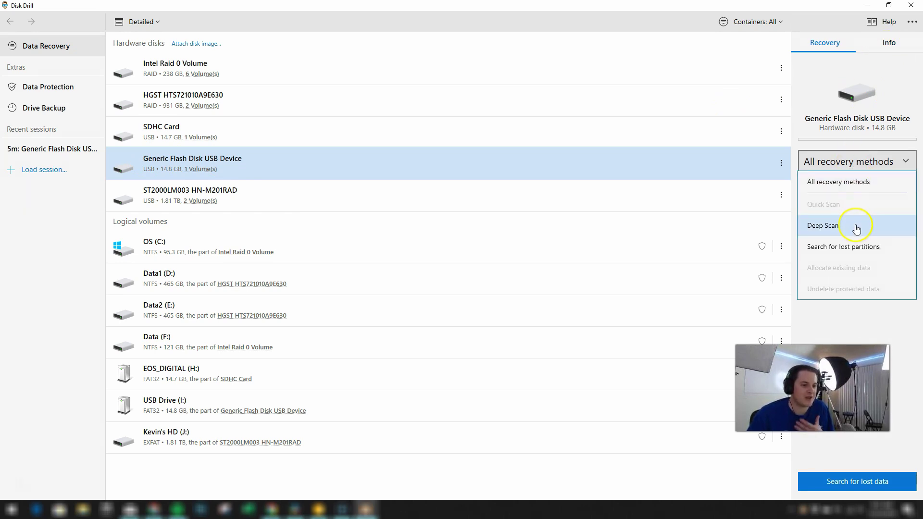
pyautogui.click(856, 228)
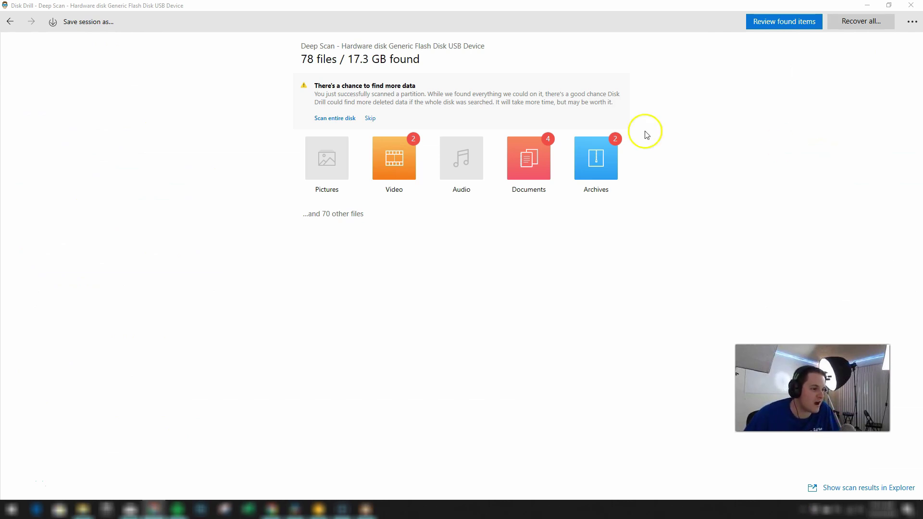
pyautogui.click(782, 22)
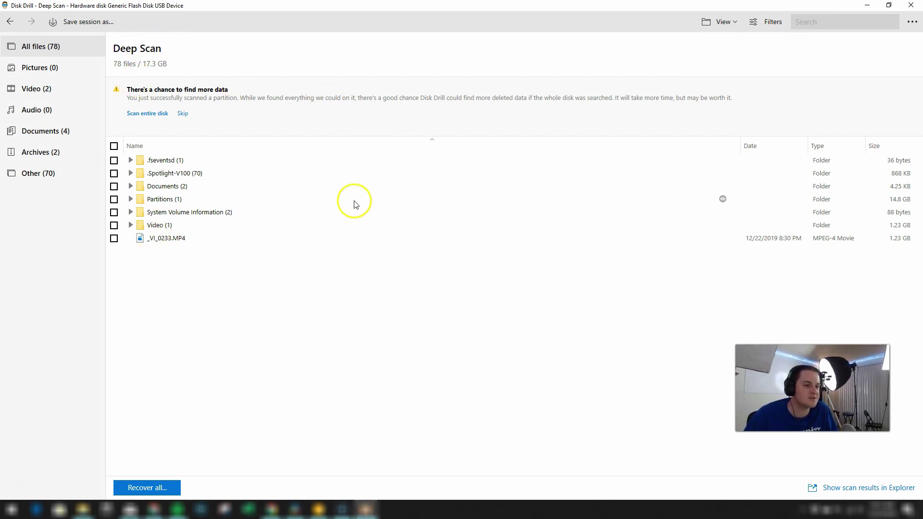
pyautogui.click(152, 488)
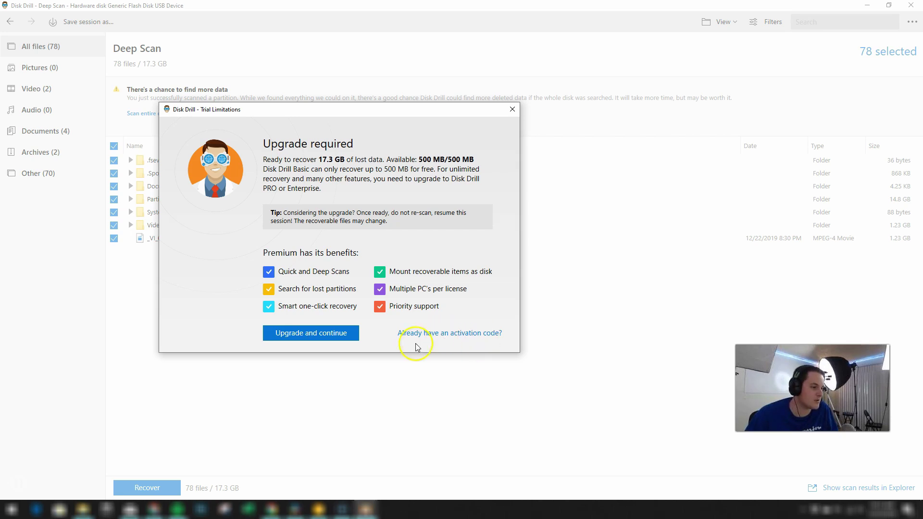
# - Activate Disk Drill PRO with an existing activation code and continue to file recovery
pyautogui.click(440, 340)
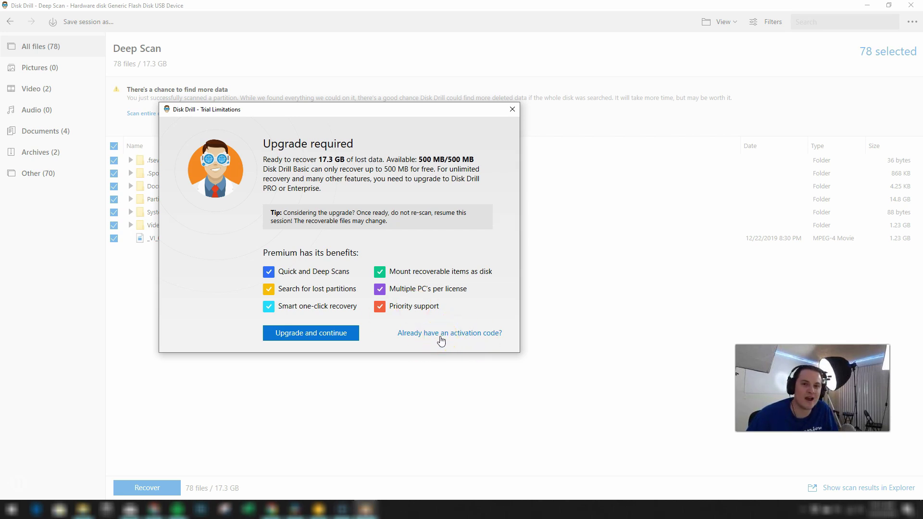
pyautogui.click(453, 320)
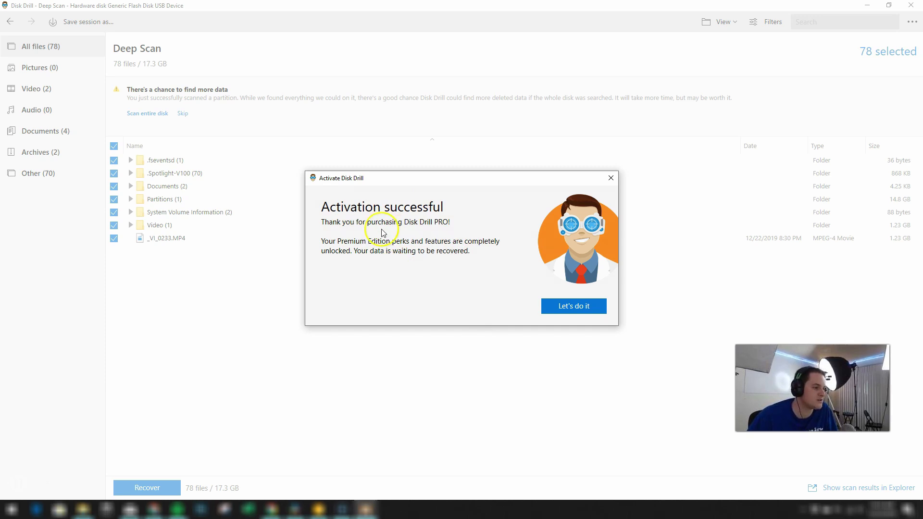
pyautogui.click(574, 308)
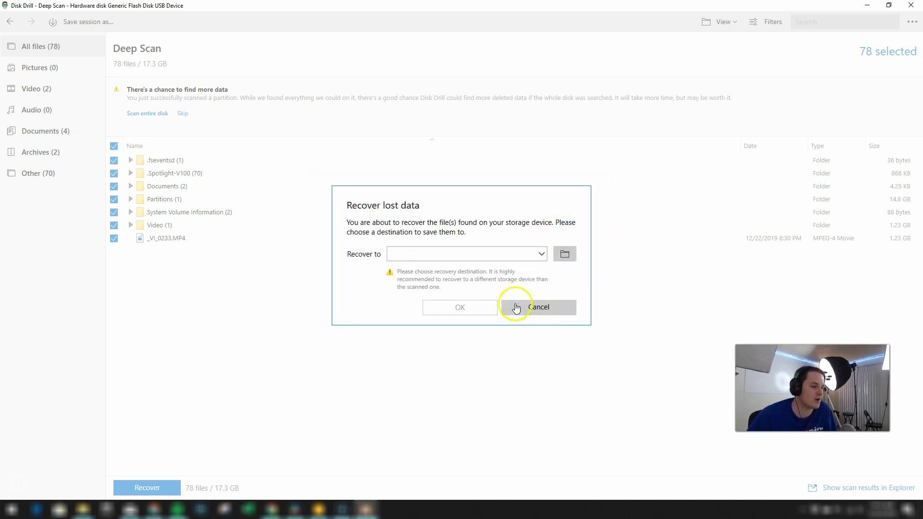
# - Recover all 78 files (17.3 GB) into the recovery folder on drive J and show them in File Explorer
pyautogui.click(542, 255)
pyautogui.click(480, 247)
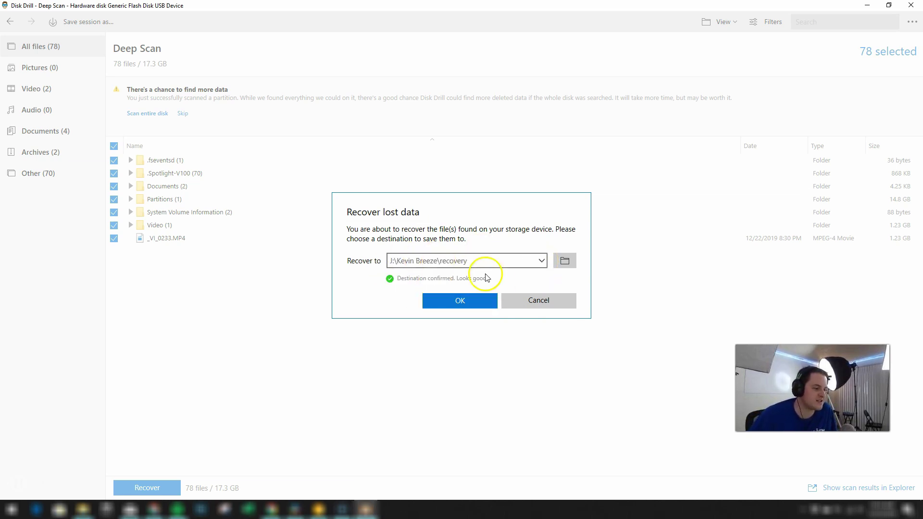
pyautogui.click(458, 302)
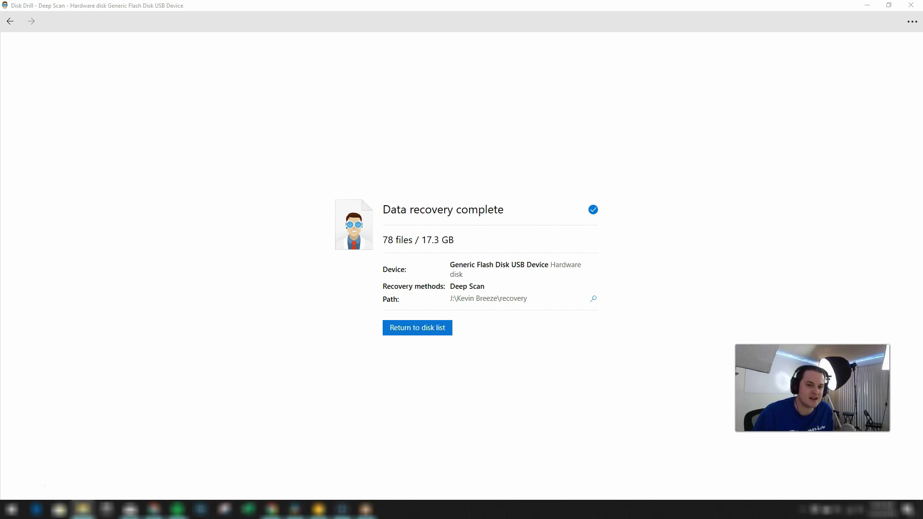
pyautogui.click(593, 298)
# - Play the recovered _VI_0233.MP4 video from the recovery folder
pyautogui.moveTo(391, 131); pyautogui.dragTo(299, 97)
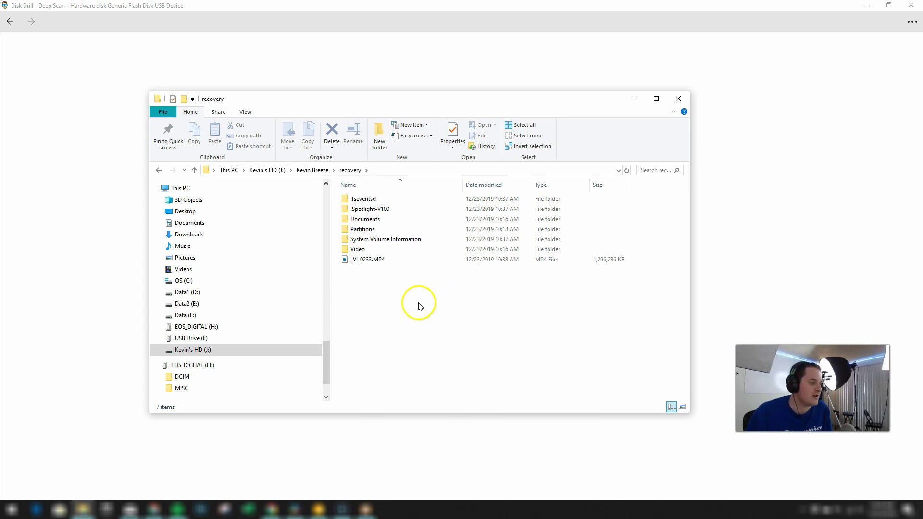
pyautogui.moveTo(370, 263)
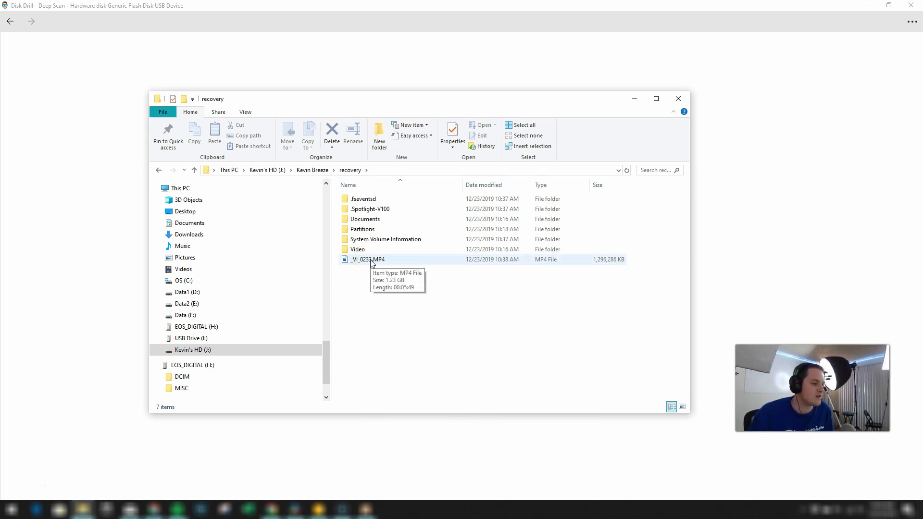
pyautogui.doubleClick(371, 261)
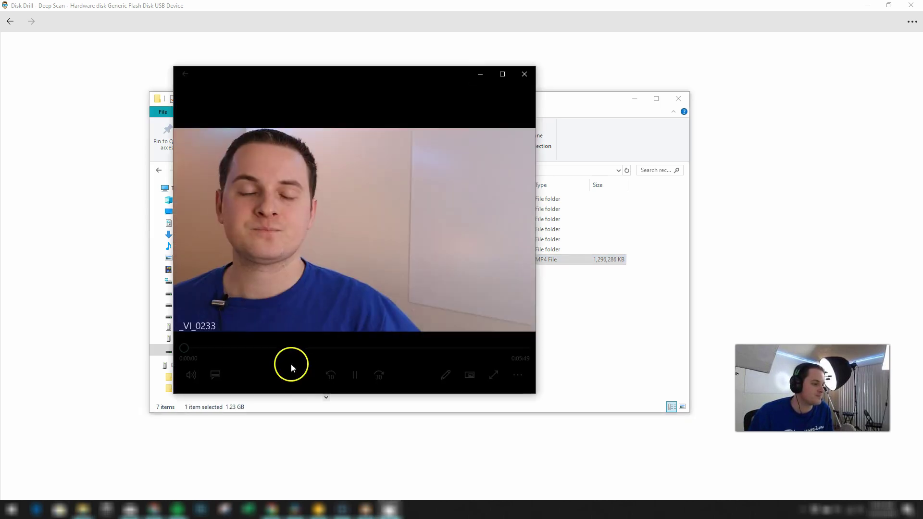
# - Pause the recovered _VI_0233.MP4 playback in Movies & TV and close the player
pyautogui.click(355, 375)
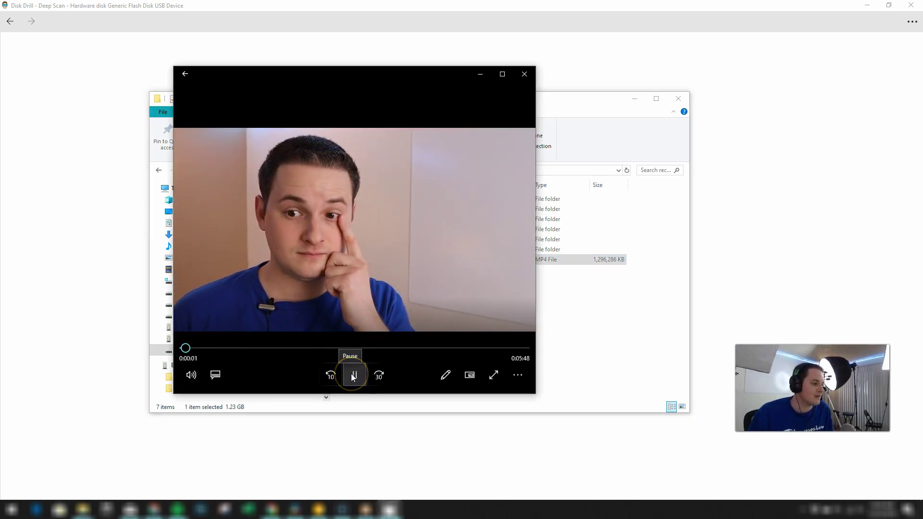
pyautogui.click(525, 74)
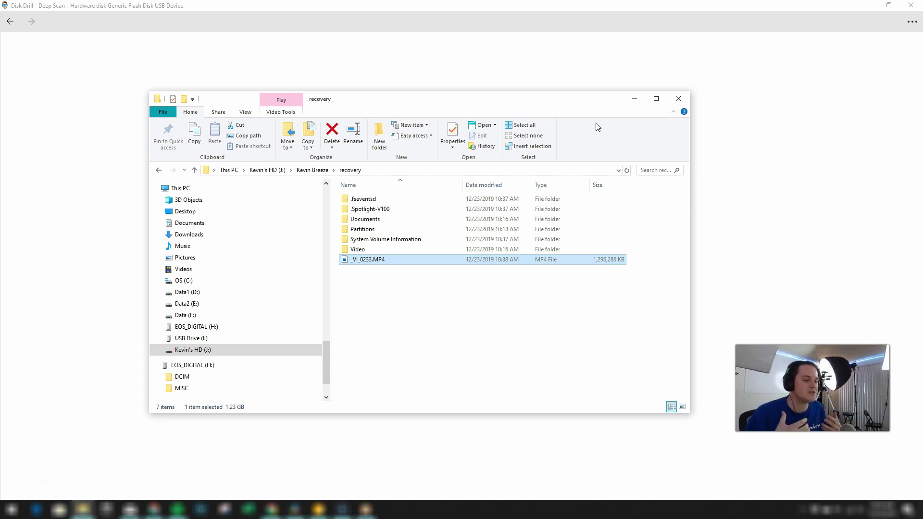
pyautogui.click(21, 483)
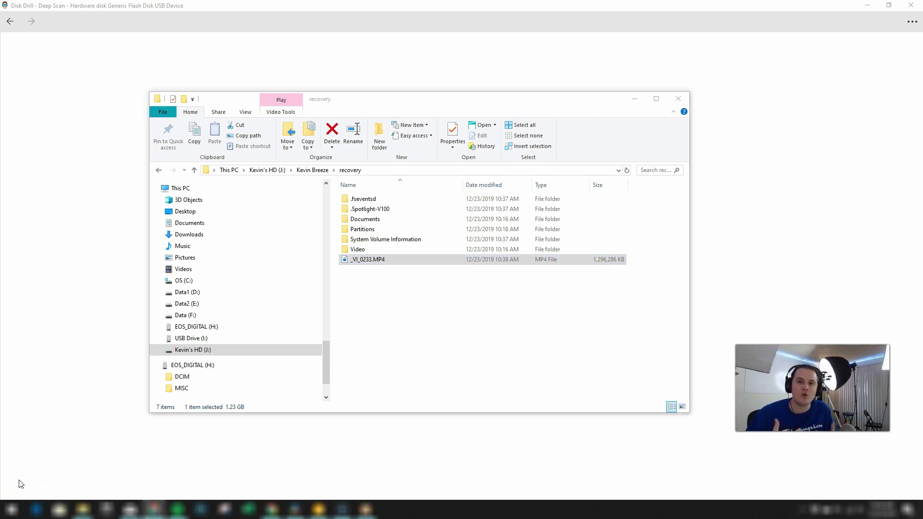